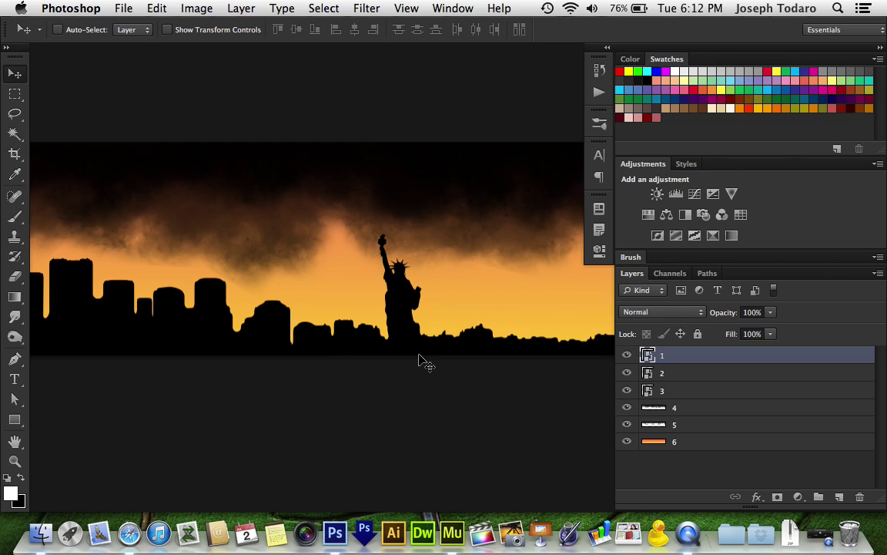
Step: Toggle the statue and skyline layers and briefly move the statue to show it is separate
left_click(627, 356)
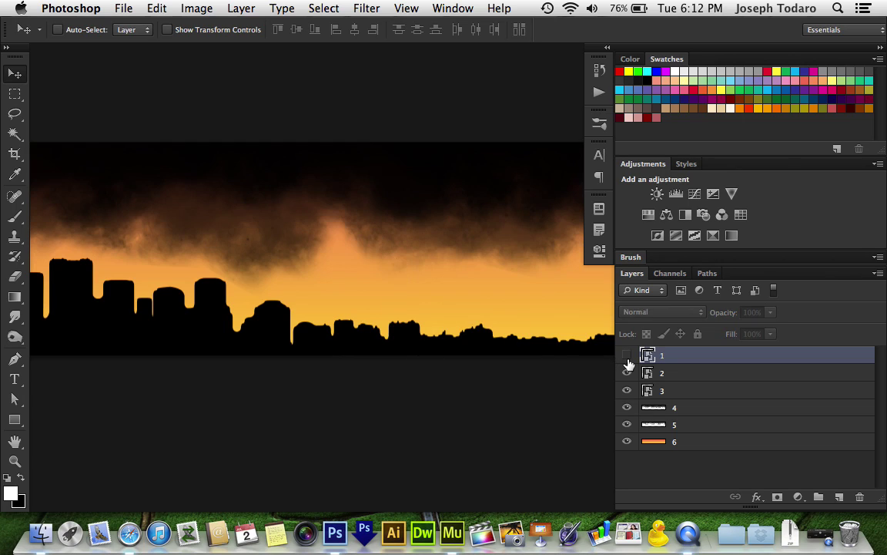
left_click(626, 356)
left_click(627, 373)
left_click(627, 373)
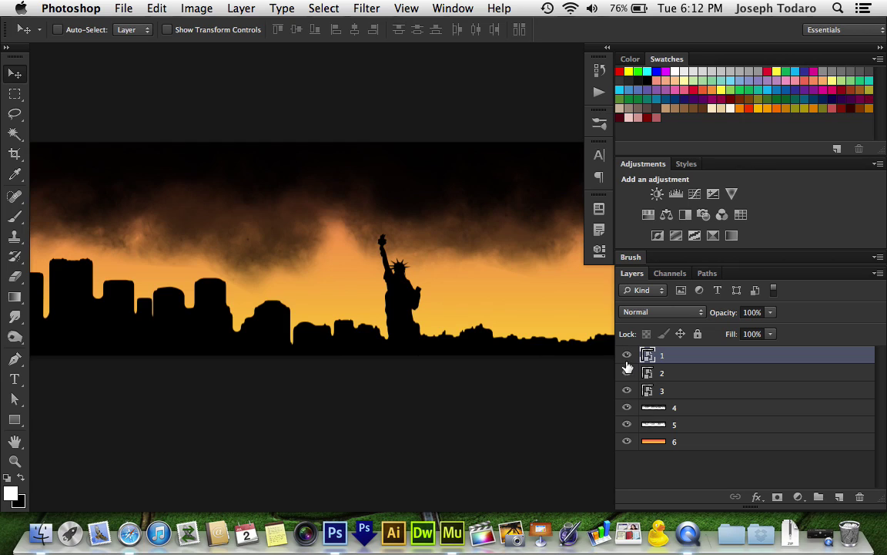
left_click(626, 356)
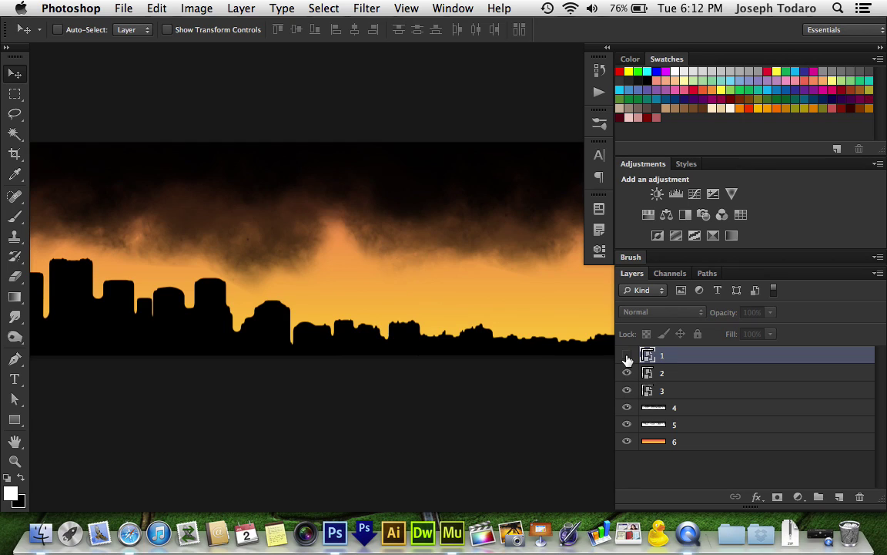
left_click(626, 356)
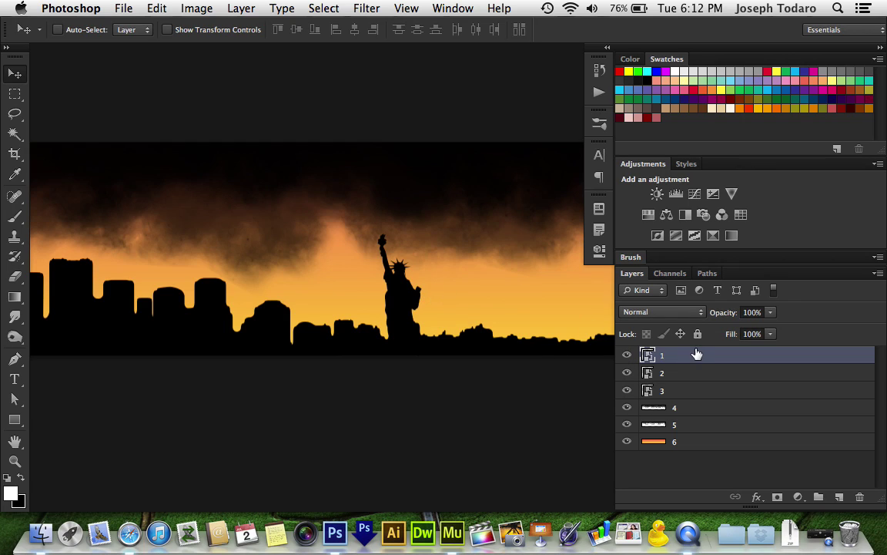
left_click_drag(473, 257, 479, 207)
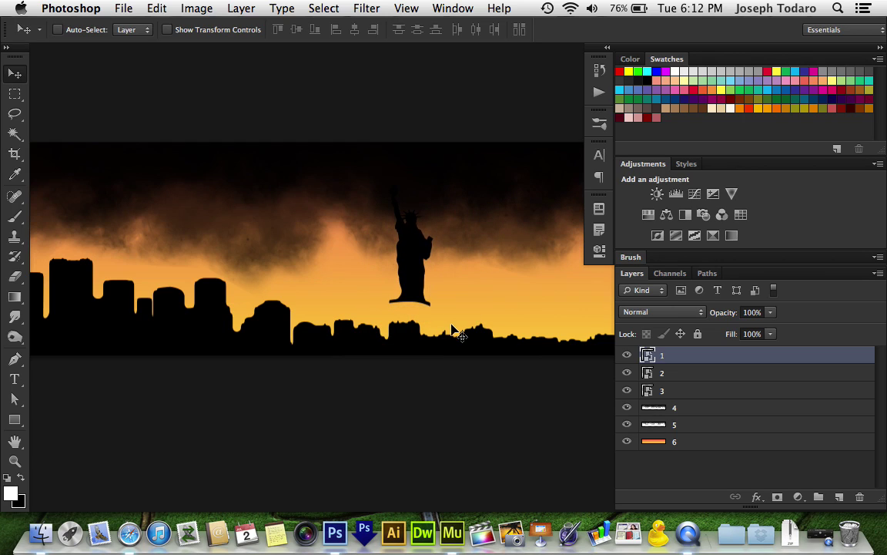
key("super+z")
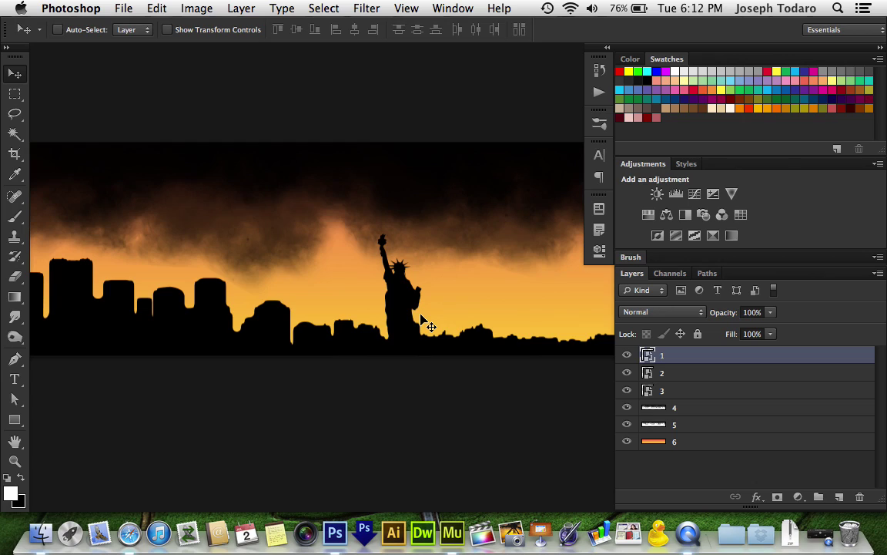
key("shift+Left")
key("shift+Left")
key("shift+Left")
key("shift+Left")
key("shift+Left")
key("shift+Left")
key("shift+Left")
key("shift+Left")
key("shift+Left")
key("shift+Left")
key("shift+Left")
key("shift+Left")
key("shift+Left")
key("shift+Left")
key("shift+Left")
key("shift+Left")
key("shift+Left")
key("shift+Left")
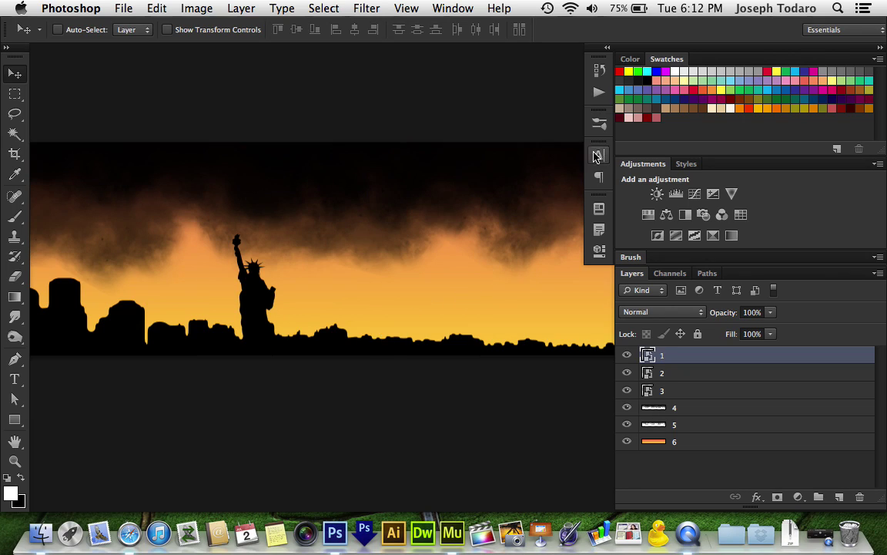
Step: Create a new action named 'PNG to the Desktop' and begin recording
left_click(600, 93)
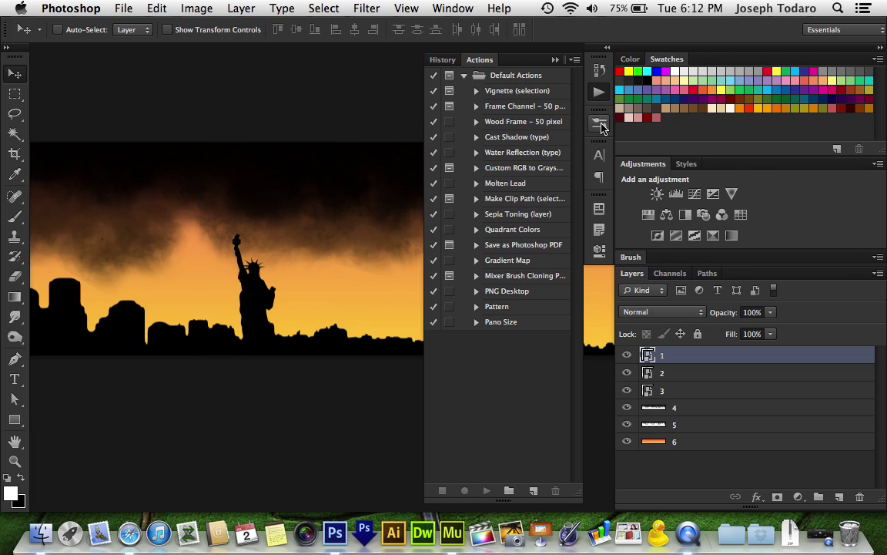
left_click(535, 491)
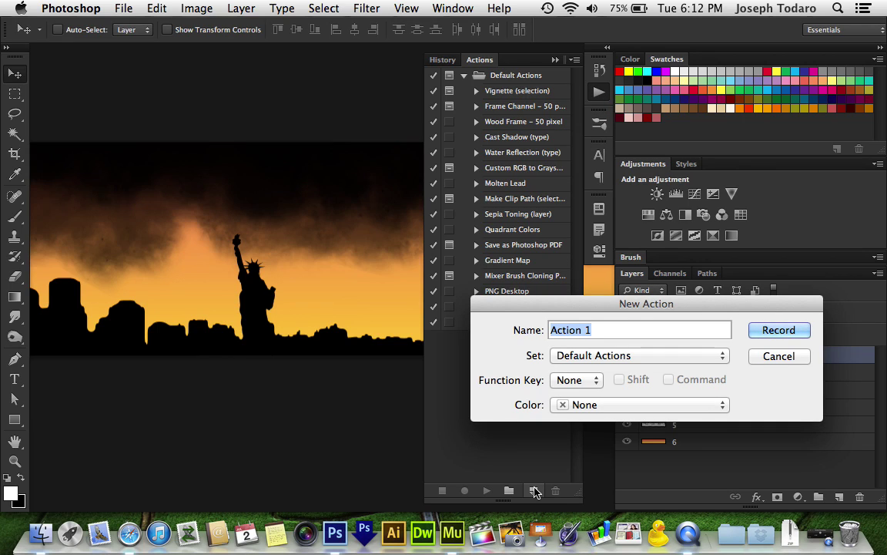
type("PNG to the D")
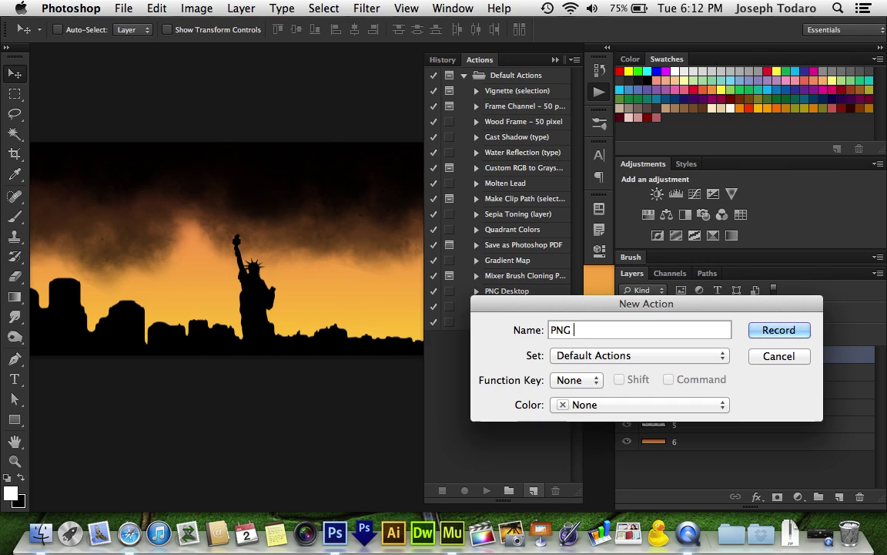
type("esktop")
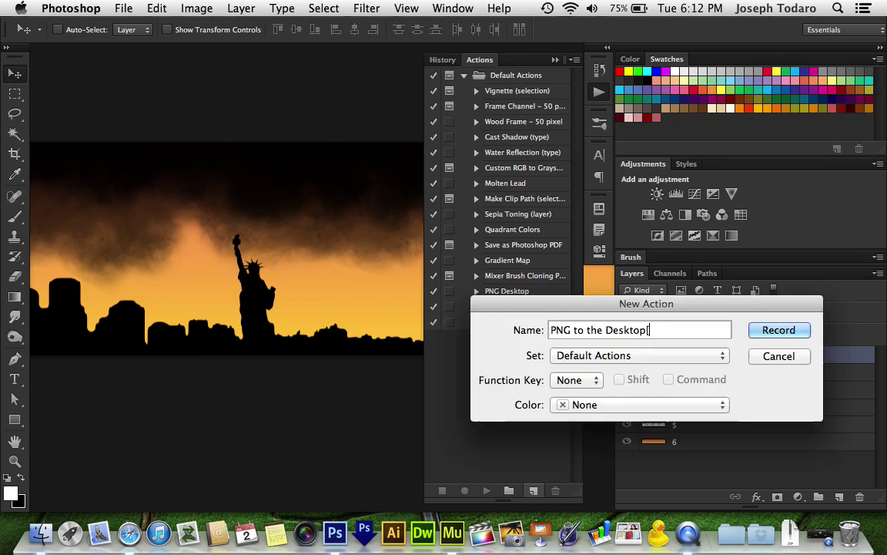
key("Return")
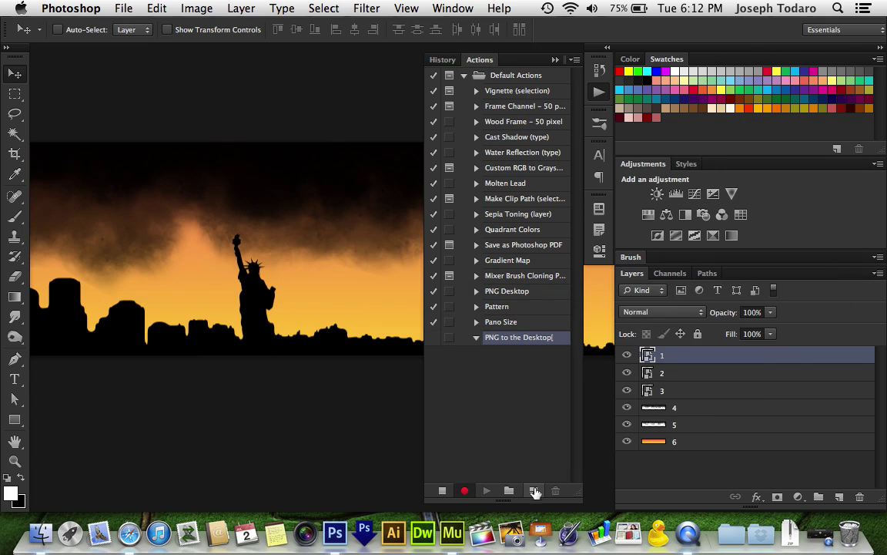
Step: Duplicate layer 1 to a new document and name it 'PNG Image'
left_click(600, 92)
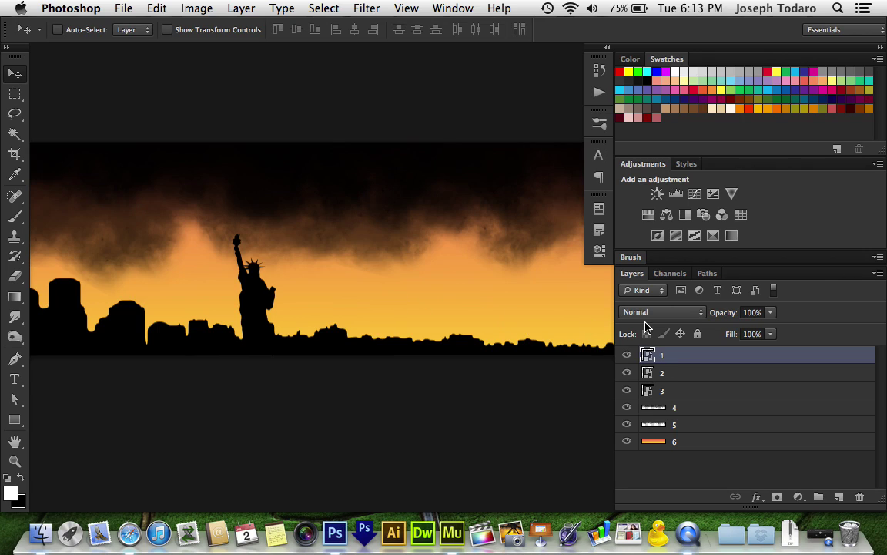
right_click(681, 361)
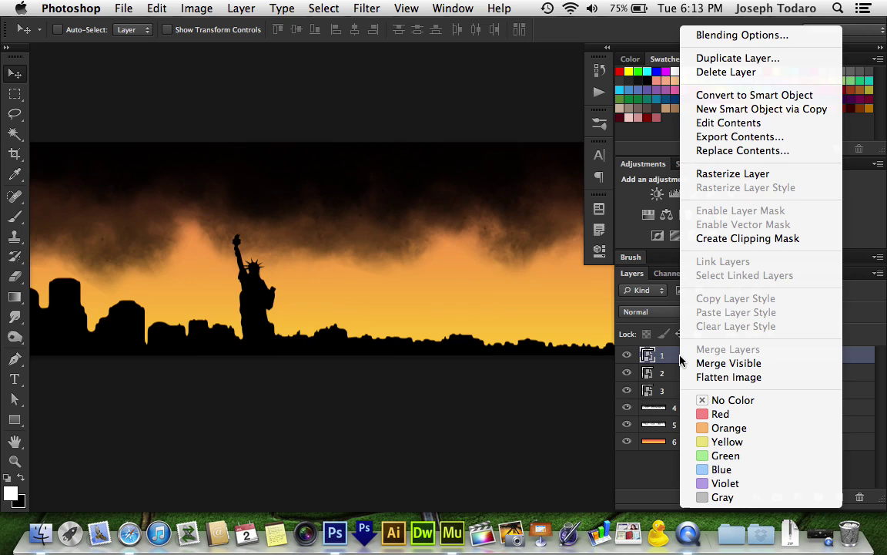
left_click(738, 59)
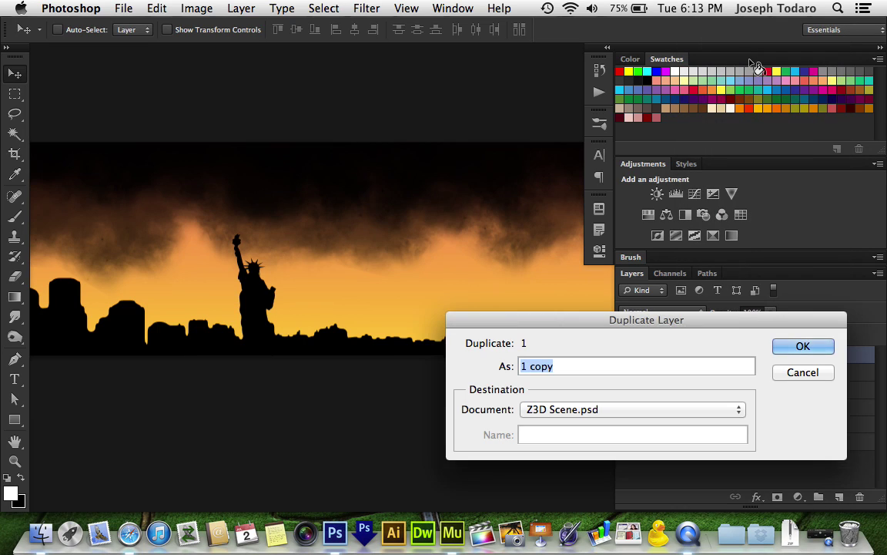
left_click(582, 414)
left_click(554, 424)
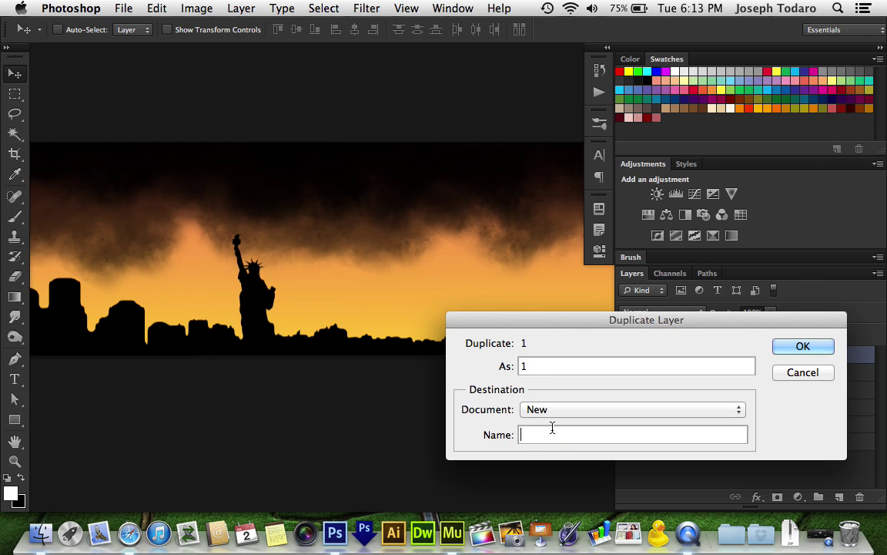
key("Tab")
type("PNG Image")
Step: Confirm the duplicate so the new PNG Image document opens with layer 1
left_click(803, 347)
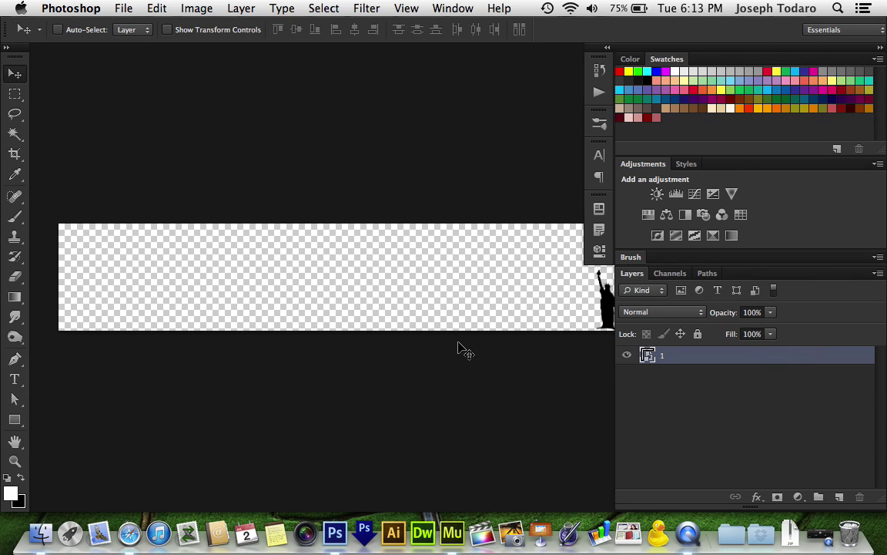
scroll(458, 348, "right", 5)
scroll(458, 348, "right", 3)
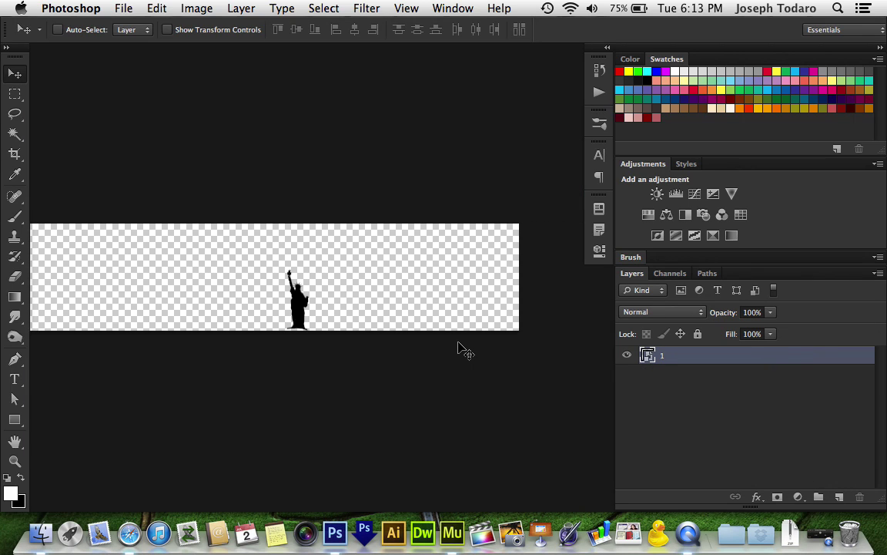
scroll(458, 348, "left", 3)
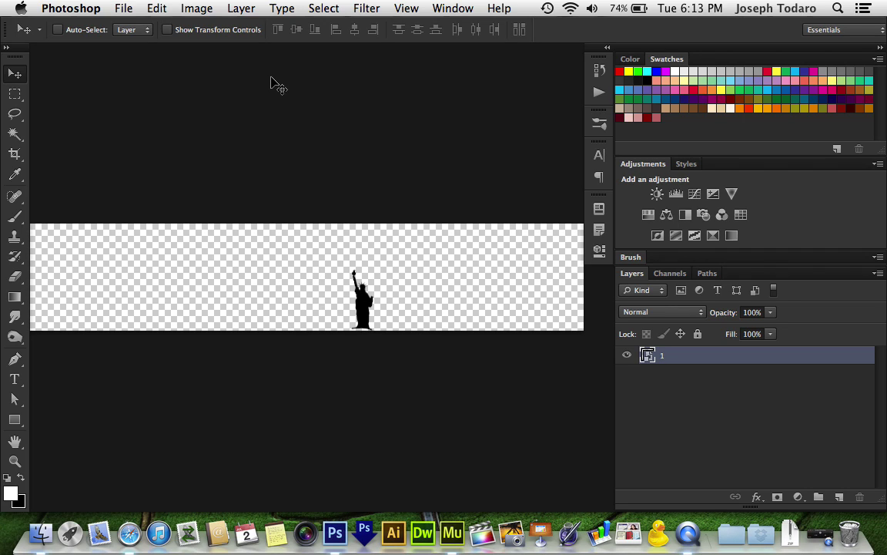
Step: Trim the PNG Image canvas based on transparent pixels around the statue
left_click(196, 8)
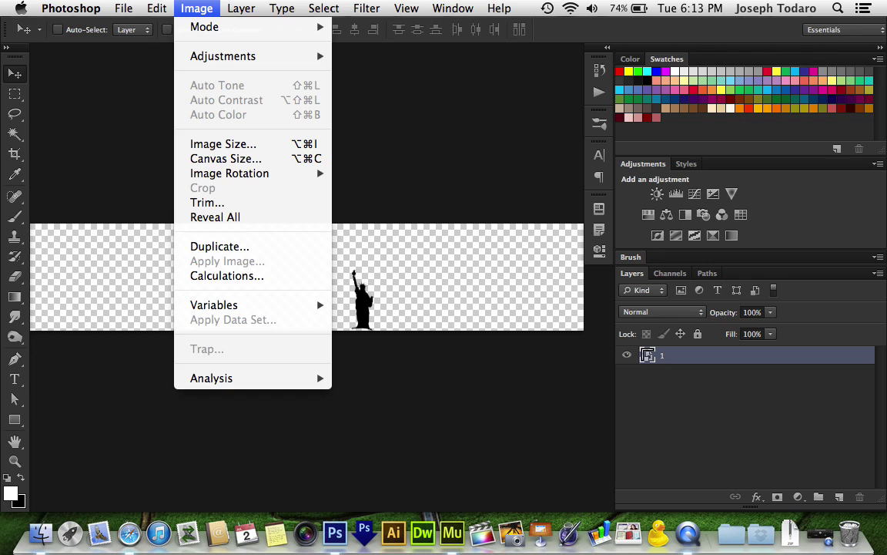
left_click(212, 204)
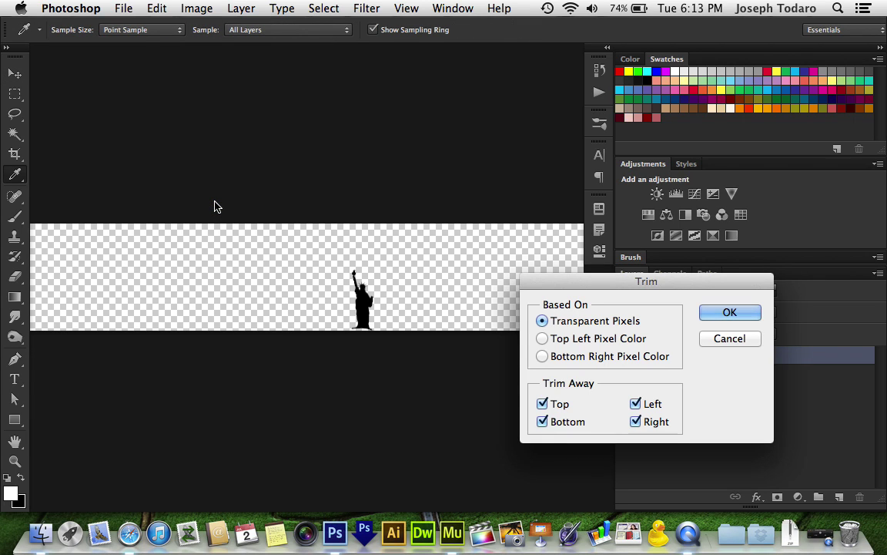
key("Return")
key("v")
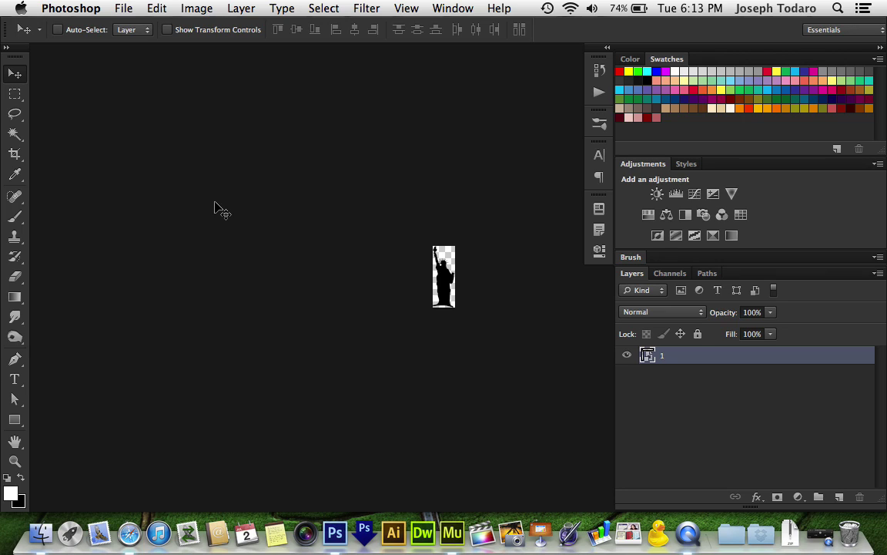
Step: Save the trimmed document as PNG Image.png on the Desktop, then close it
left_click(123, 7)
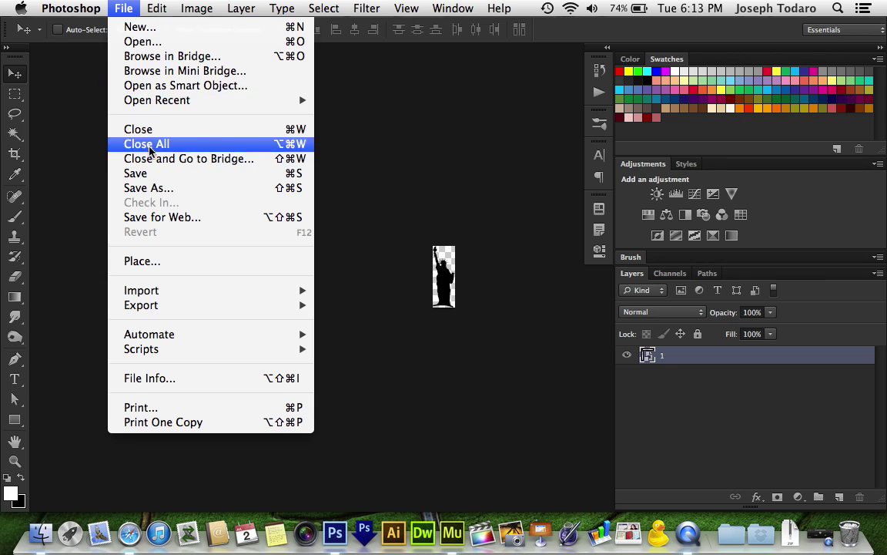
left_click(153, 173)
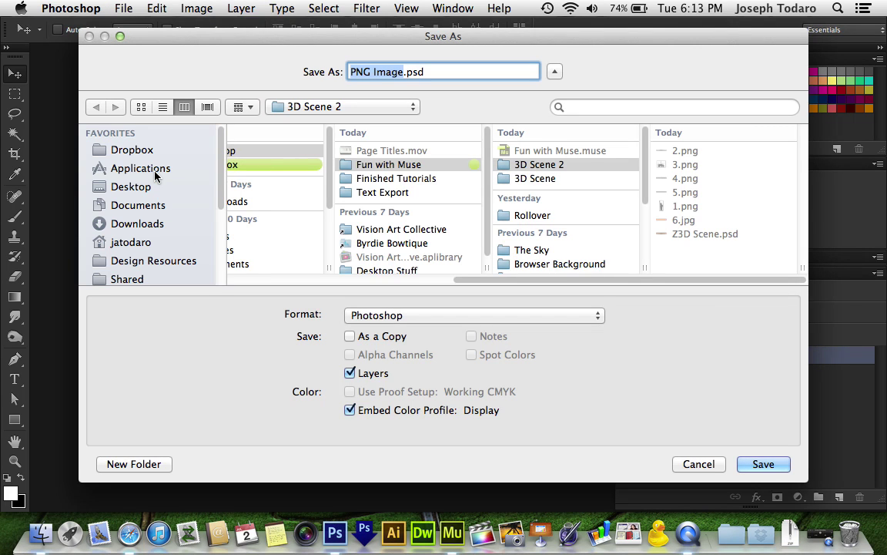
left_click(149, 181)
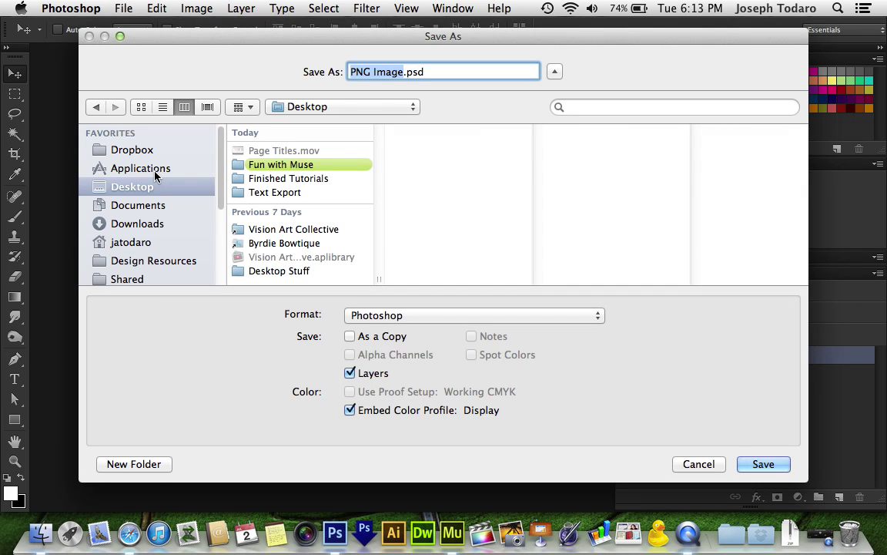
left_click(417, 316)
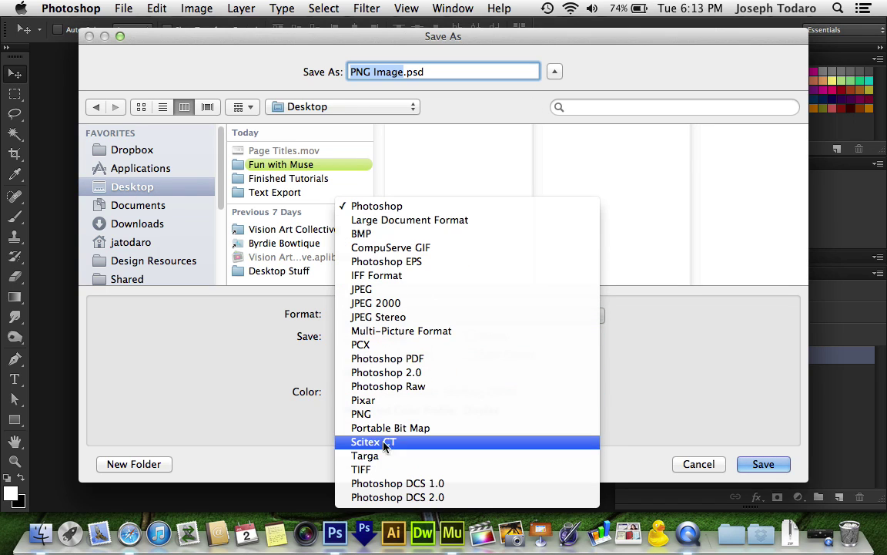
left_click(391, 418)
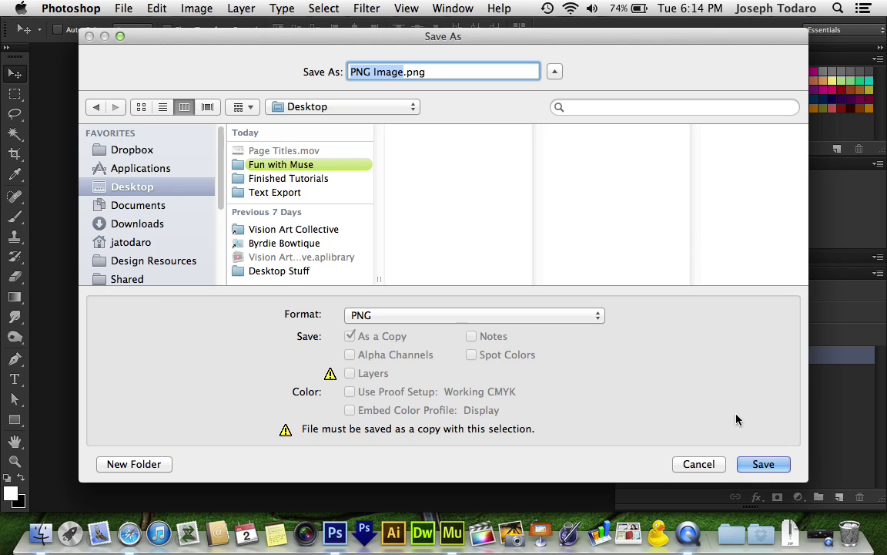
left_click(766, 464)
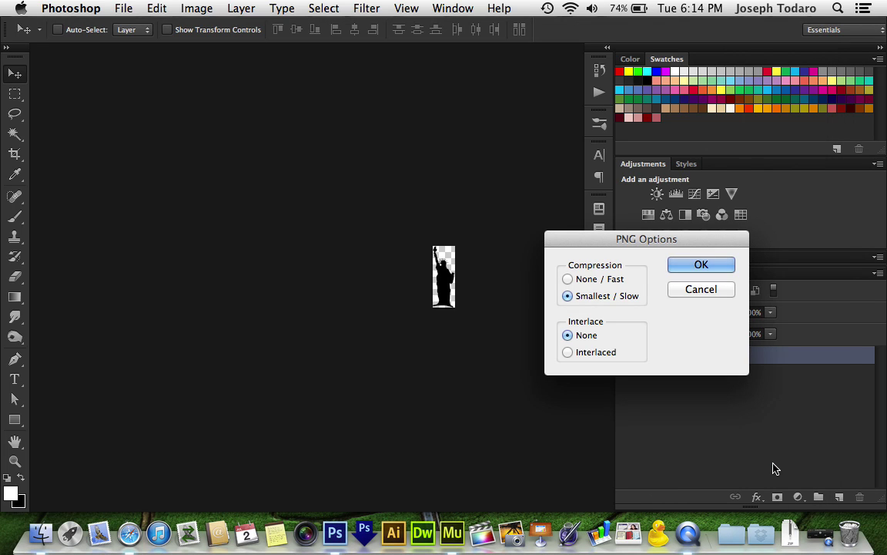
key("Return")
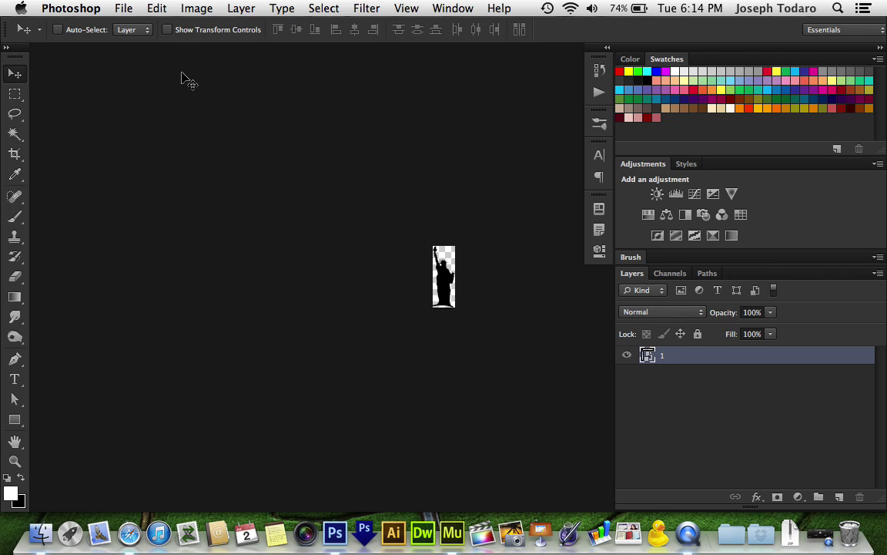
key("super+w")
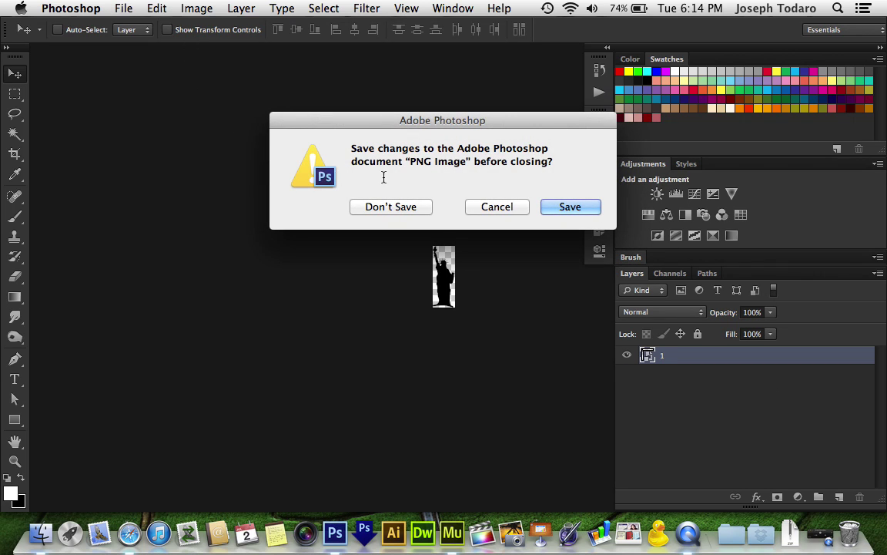
Step: Discard changes on close, stop recording, and collapse the PNG to the Desktop action
left_click(414, 208)
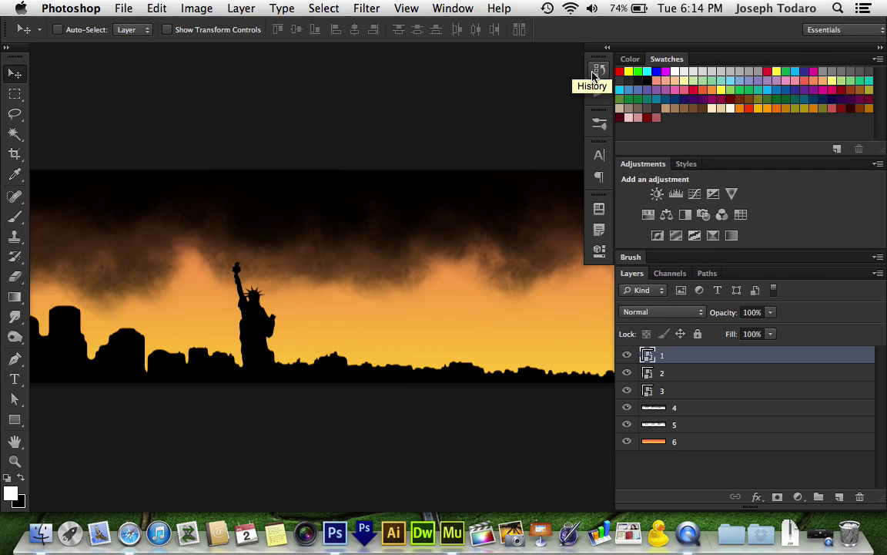
left_click(600, 92)
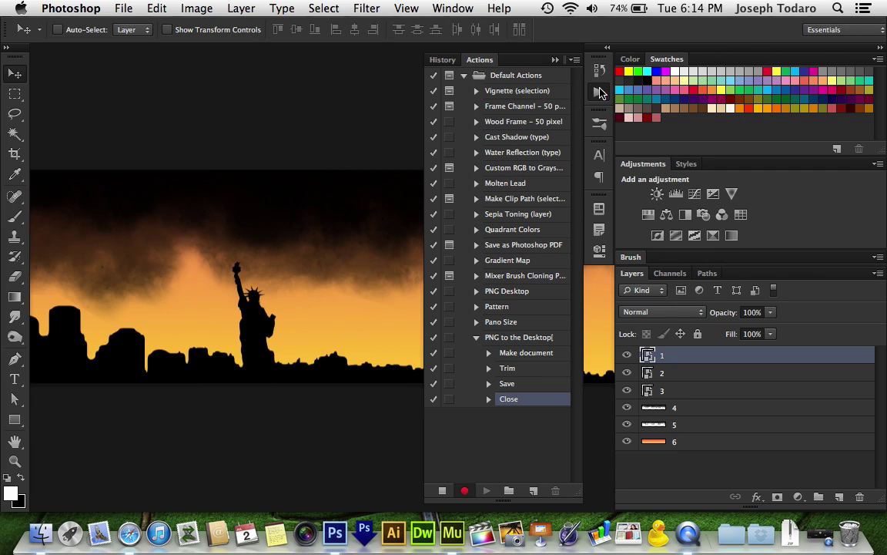
left_click(443, 491)
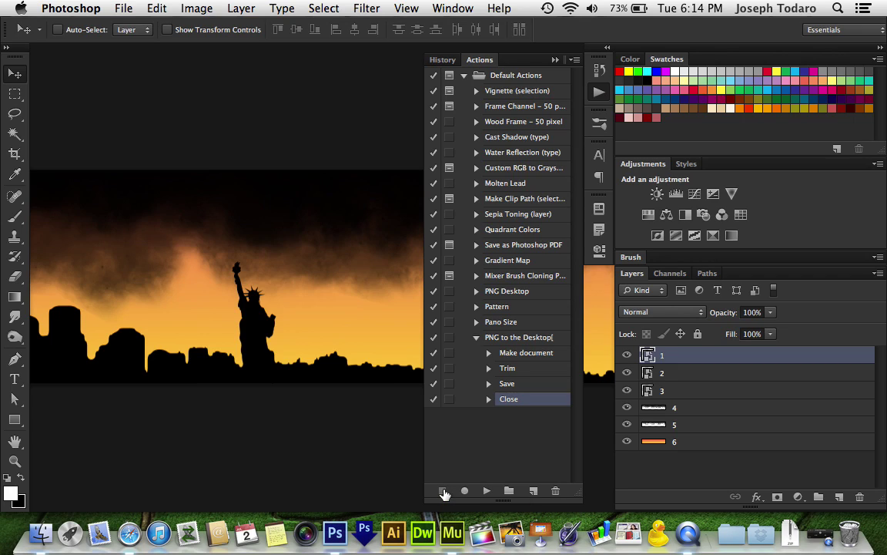
left_click(520, 337)
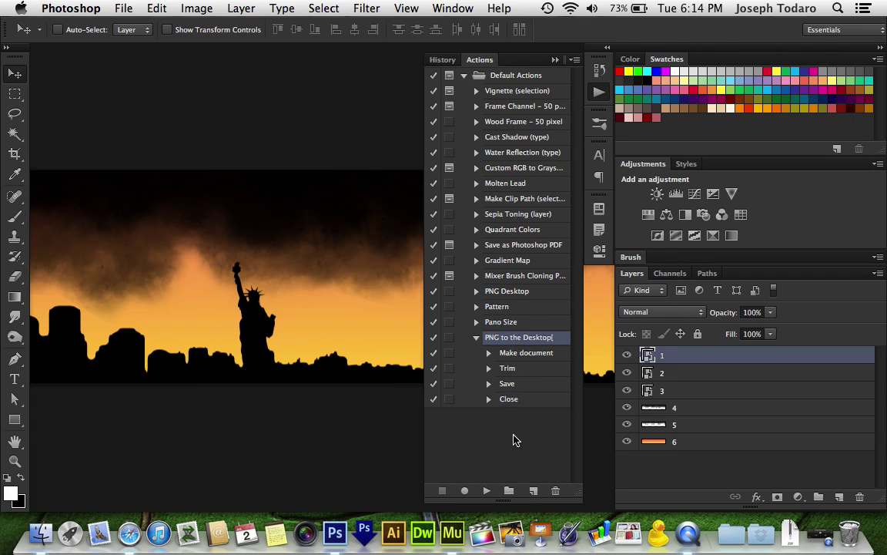
left_click(476, 338)
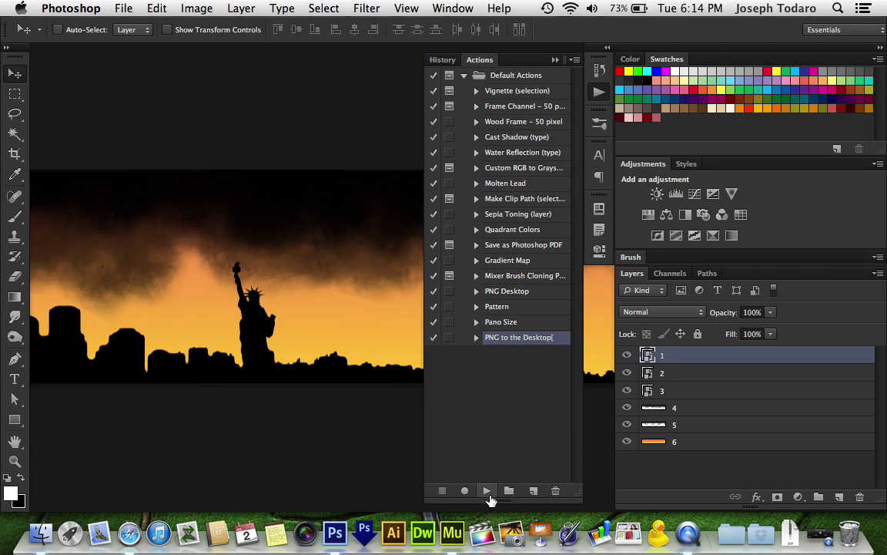
Step: Toggle the visibility of layers 4 and 5 to find the cloud layer
left_click(598, 93)
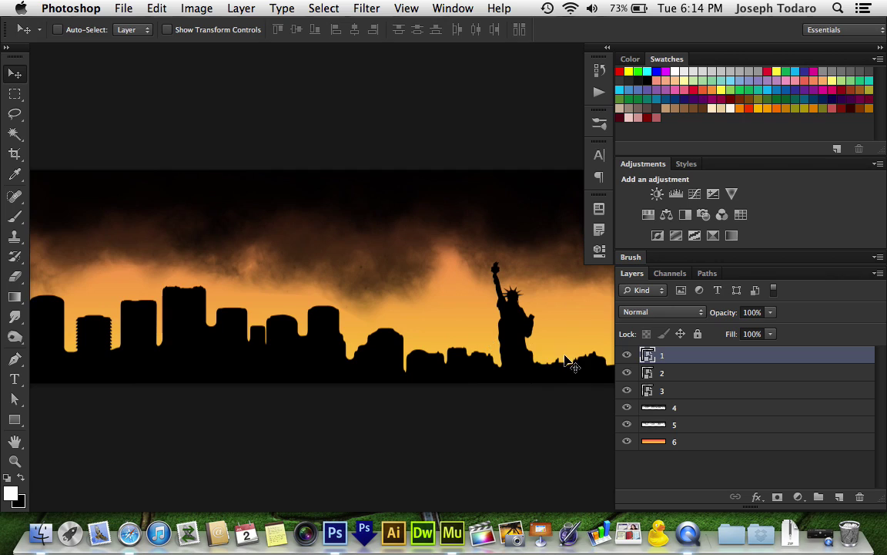
left_click(626, 408)
left_click(627, 413)
left_click(628, 412)
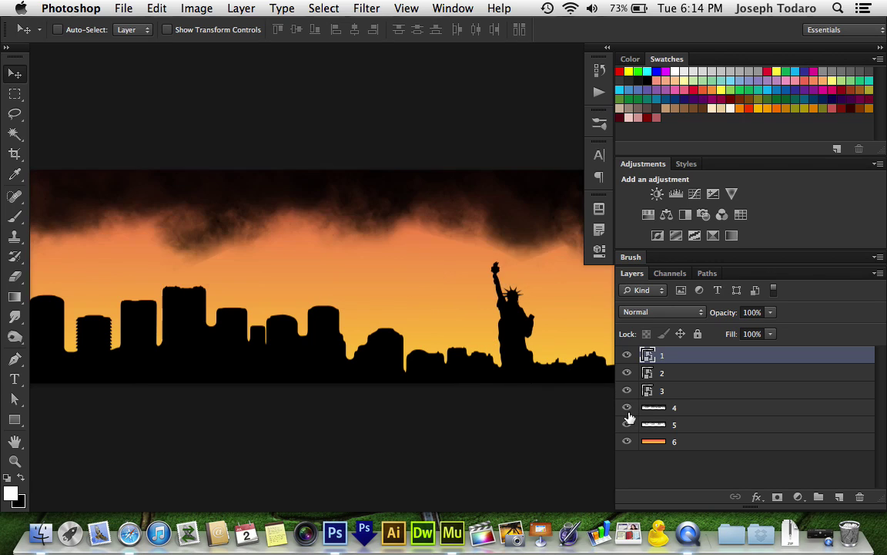
left_click(628, 410)
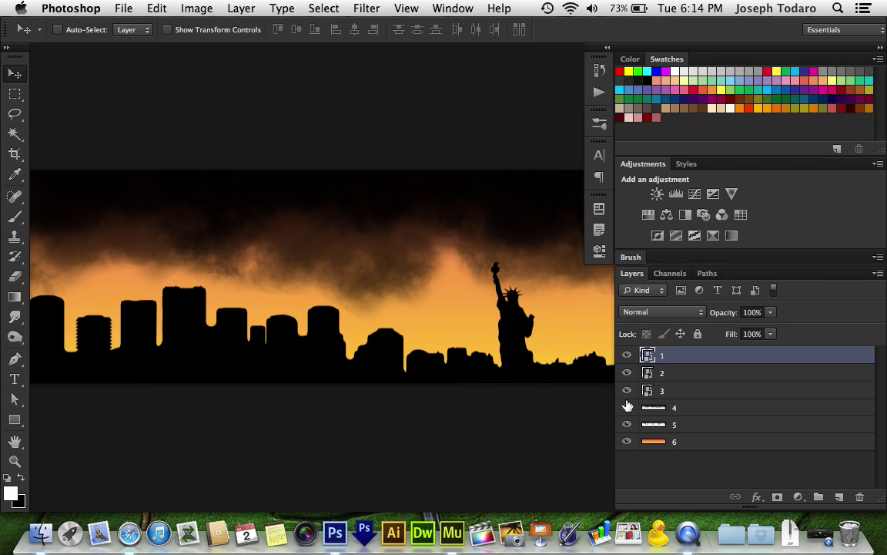
left_click(626, 409)
left_click(626, 408)
left_click(627, 426)
left_click(627, 426)
Step: Select cloud layer 5 and play the PNG to the Desktop action on it
left_click(676, 426)
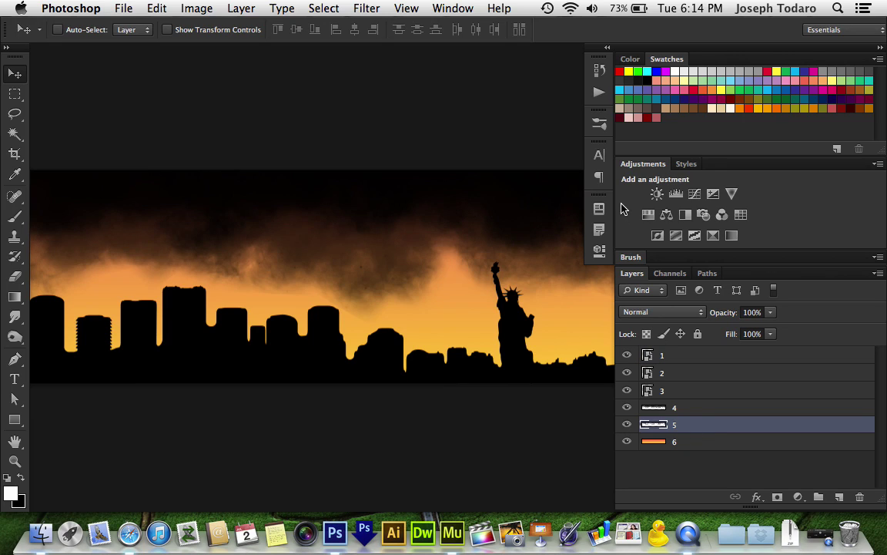
left_click(598, 89)
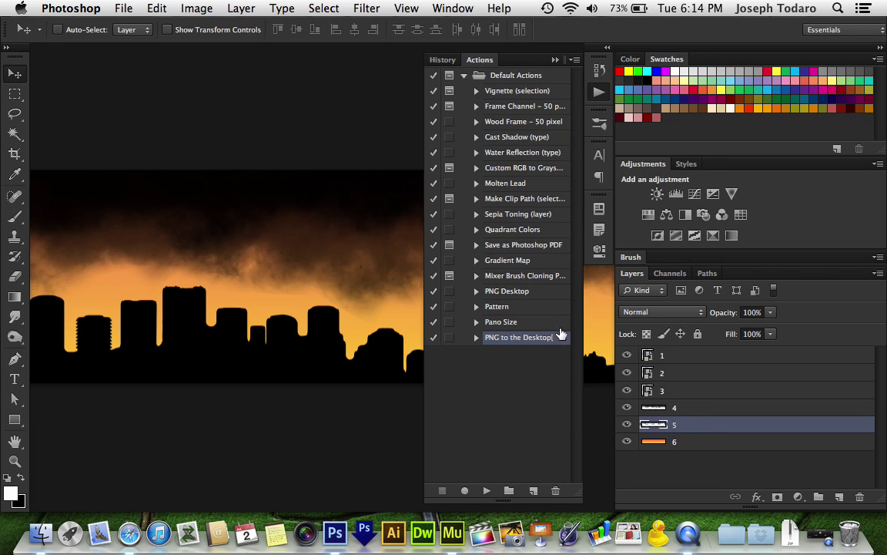
left_click(488, 489)
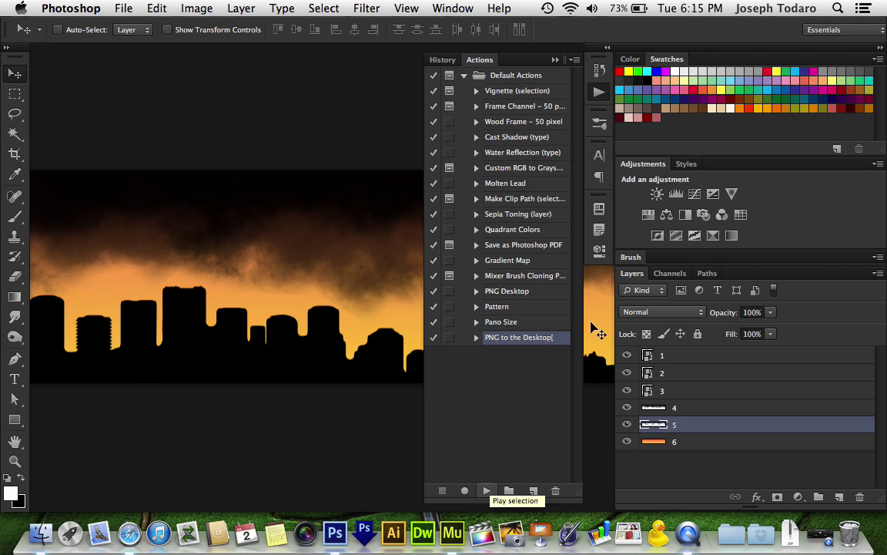
Step: Quick Look PNG Image copy.png and PNG Image.png on the Desktop, then return to Muse
left_click(603, 94)
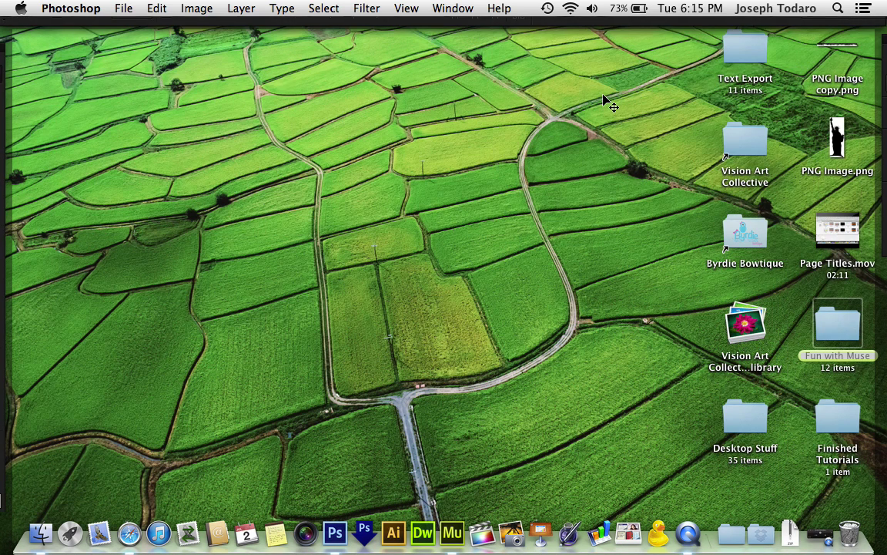
left_click(845, 50)
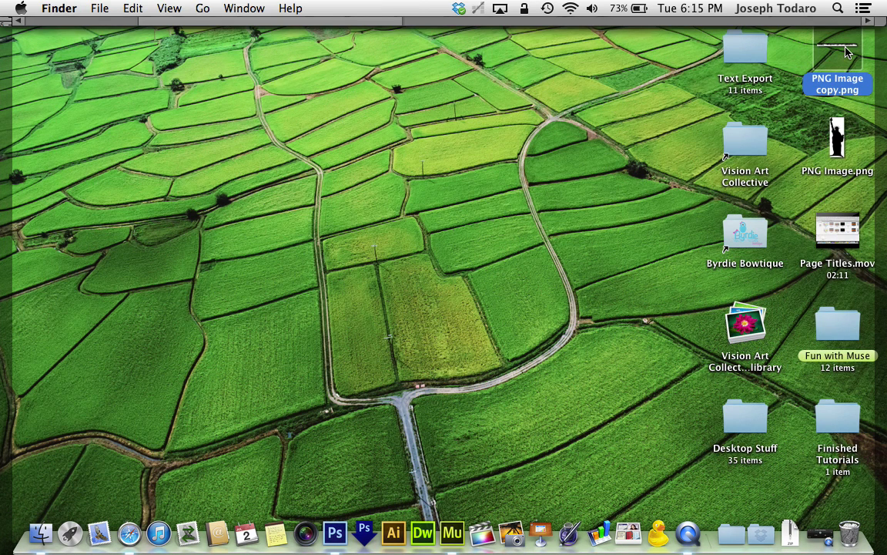
key("space")
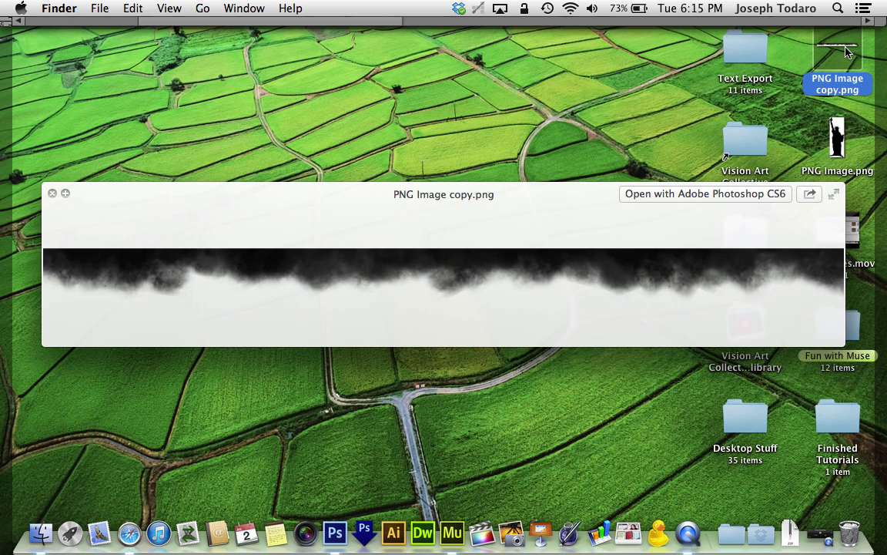
key("space")
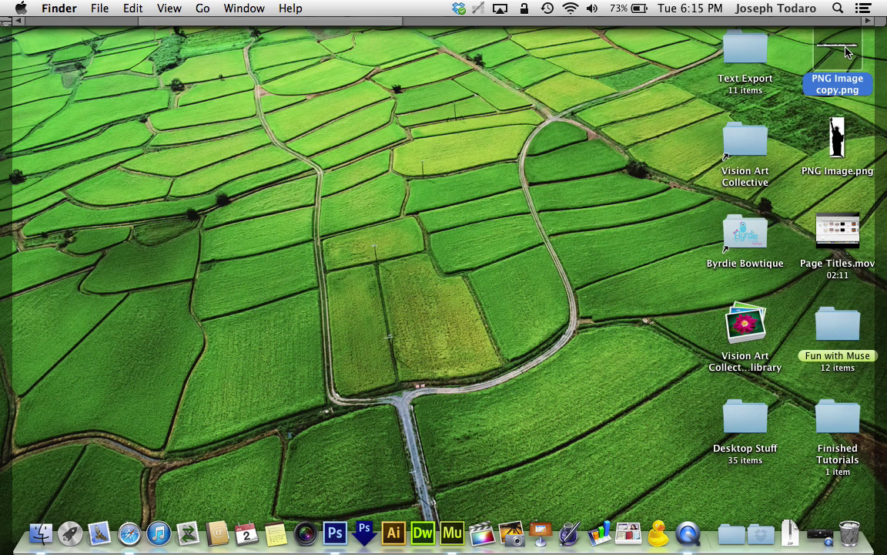
key("space")
key("space")
key("space")
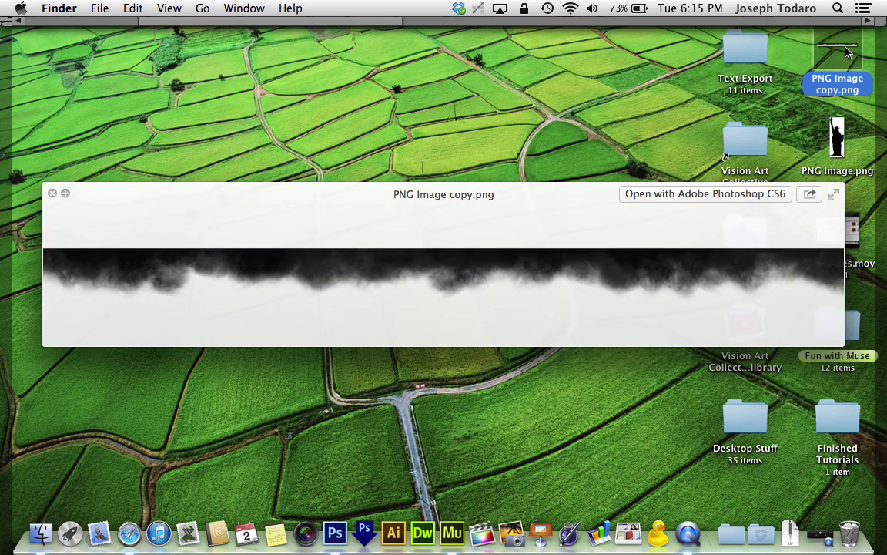
key("Down")
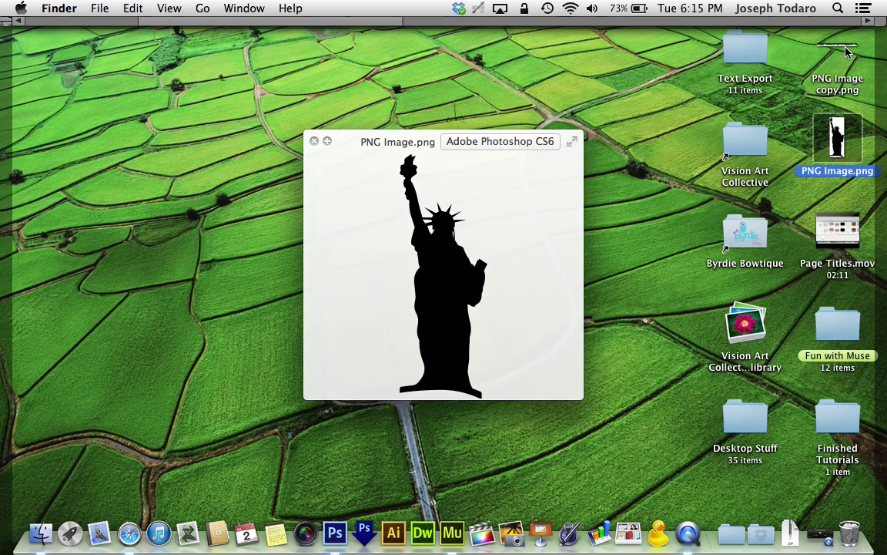
key("Up")
key("space")
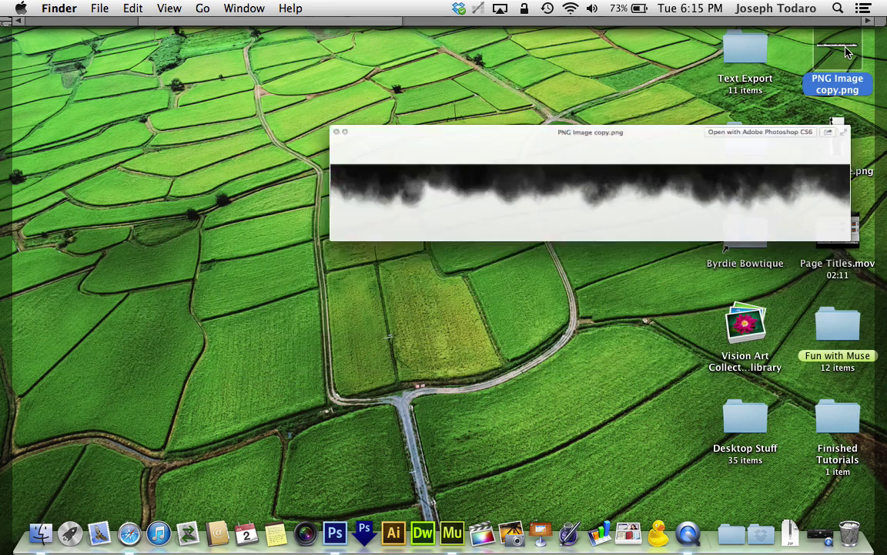
left_click(658, 139)
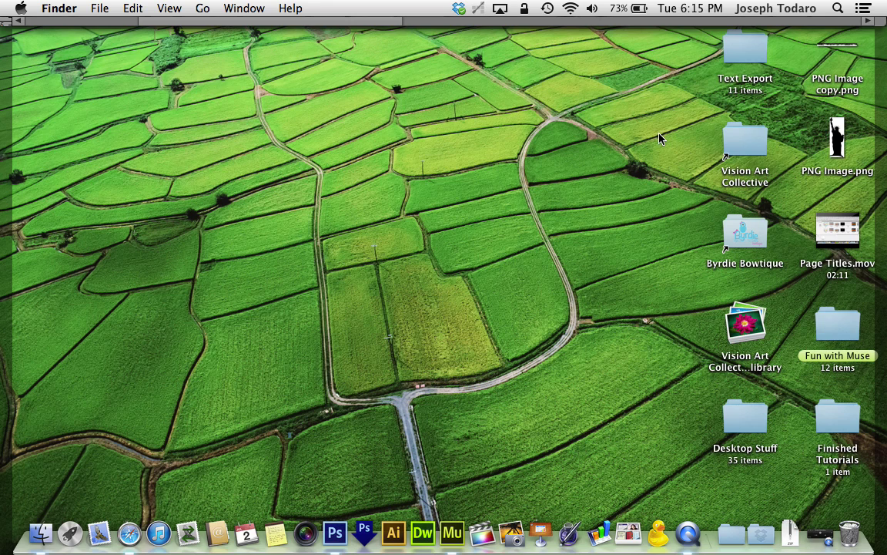
key("F11")
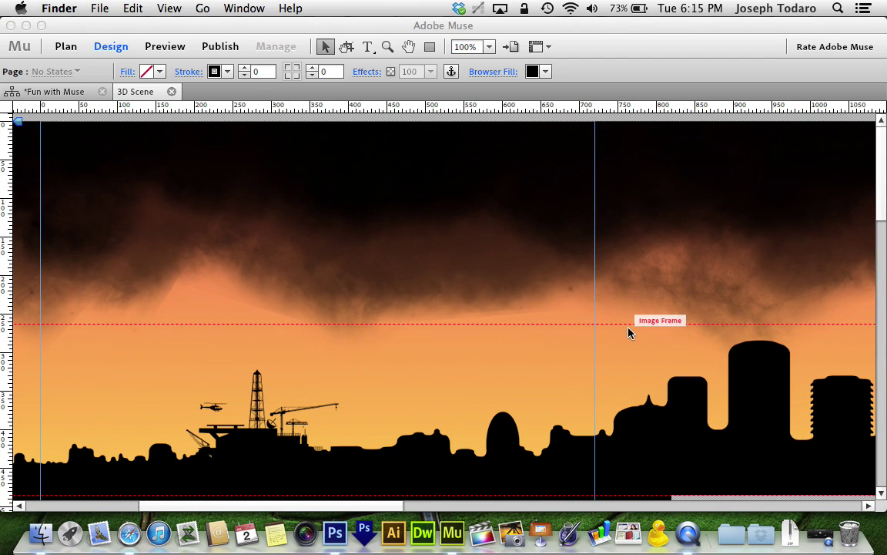